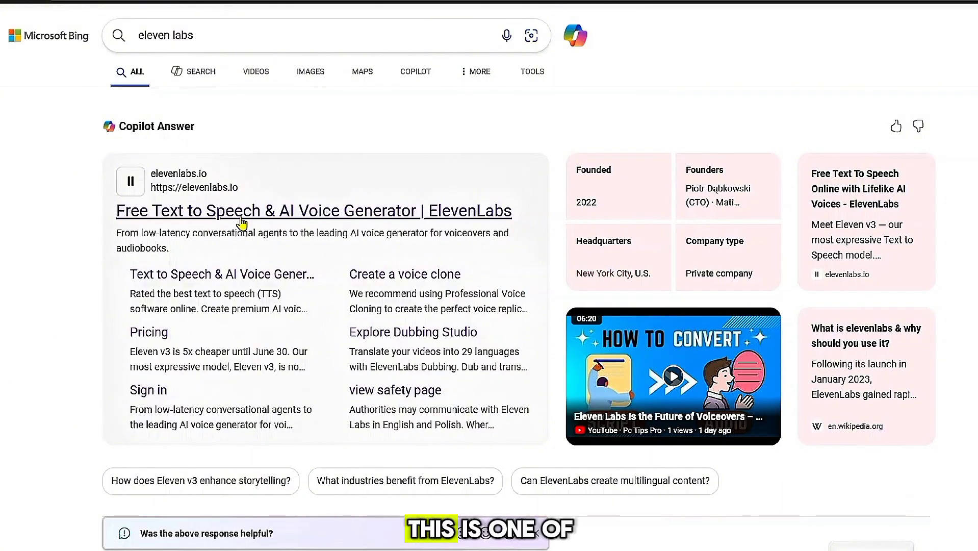
Open the ElevenLabs site from the search results and play the homepage Eldoria story demo
left_click(231, 192)
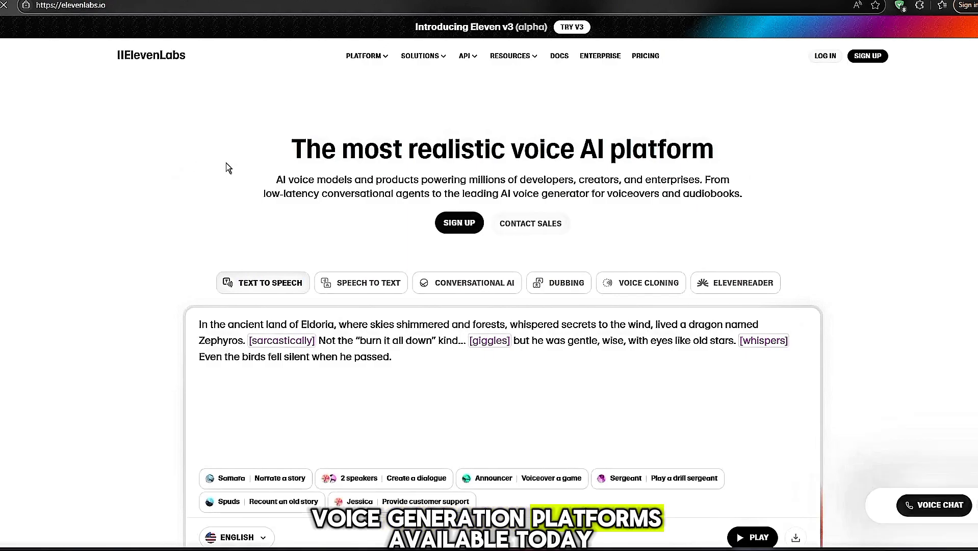
mouse_move(367, 56)
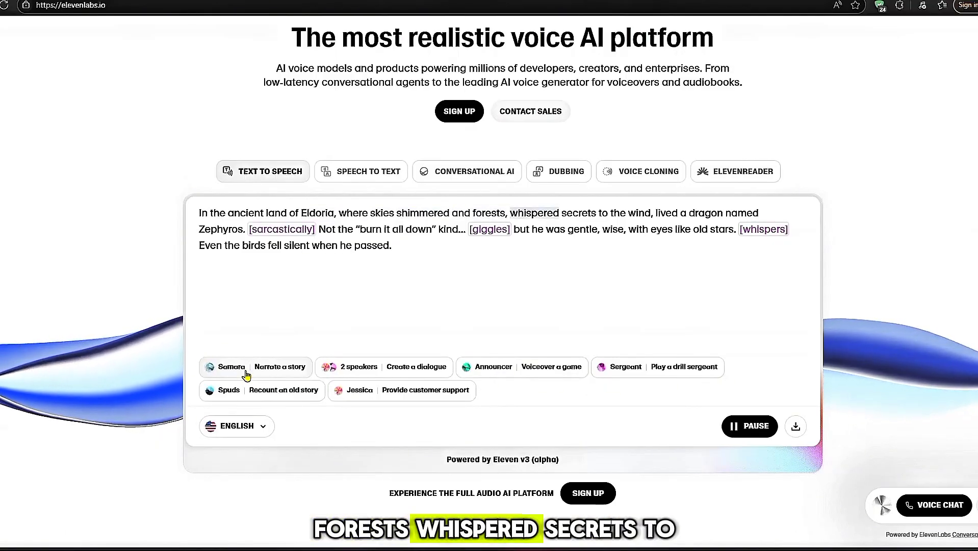
Replace the demo text with 'powerful ai website you should know', play it, and select the line
left_click(399, 247)
key("ctrl+a")
type("powerful")
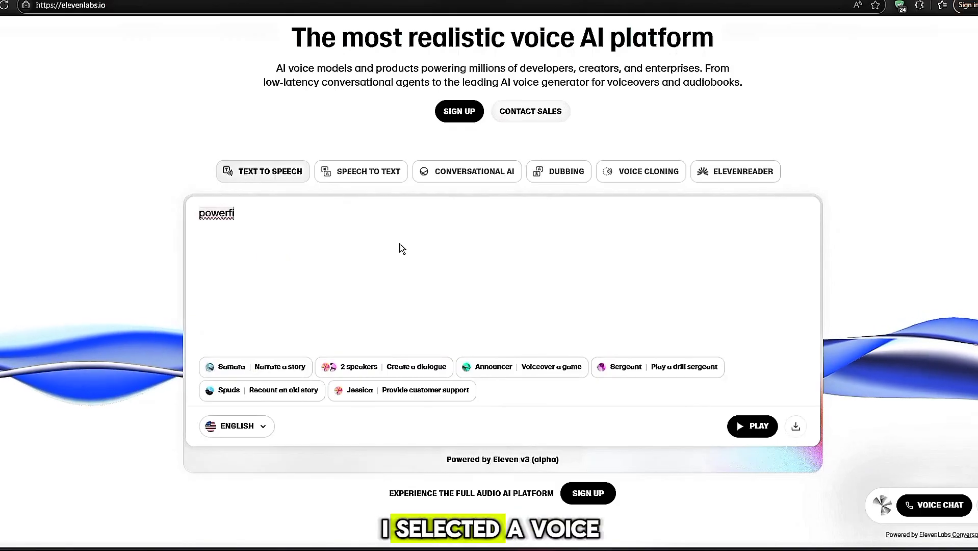
type(" ai website you shoulf")
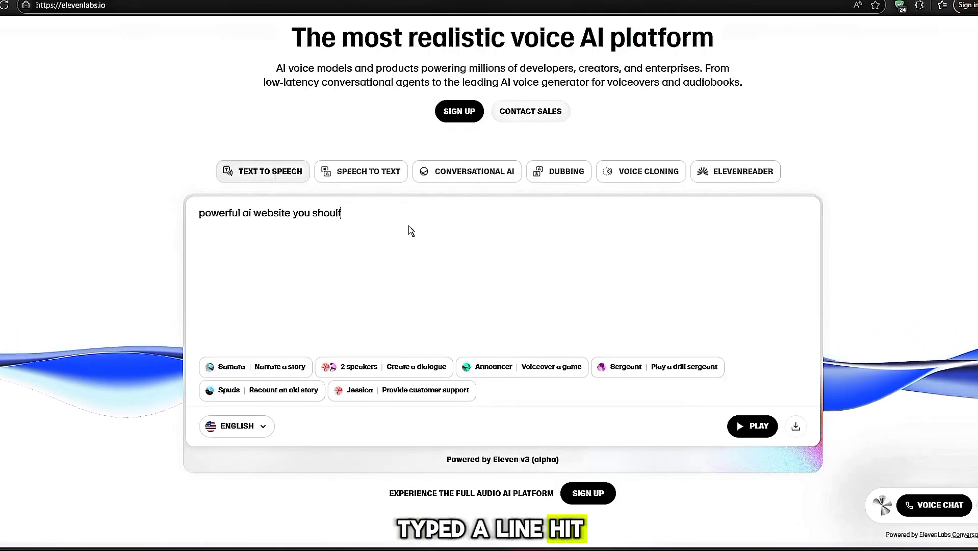
key("BackSpace")
type("d know")
left_click(750, 423)
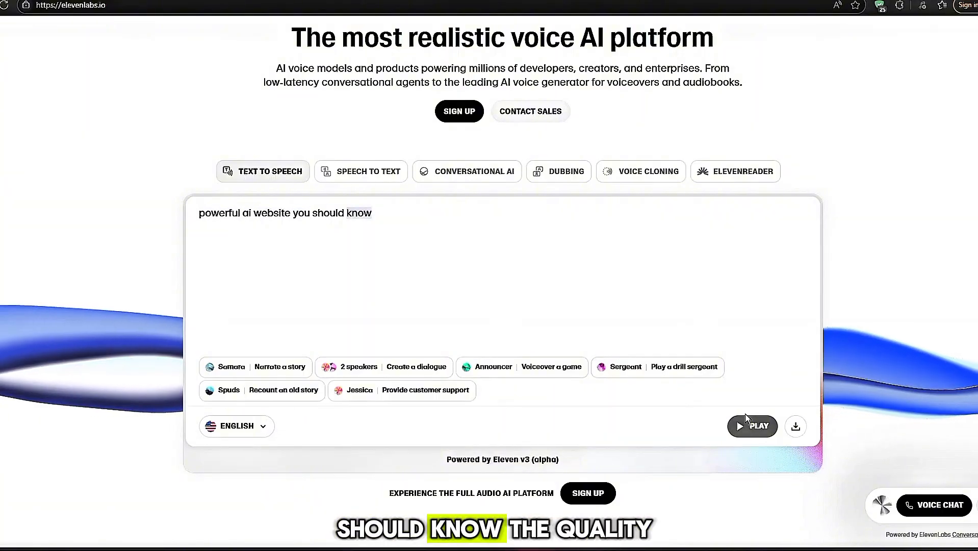
left_click_drag(372, 214, 159, 236)
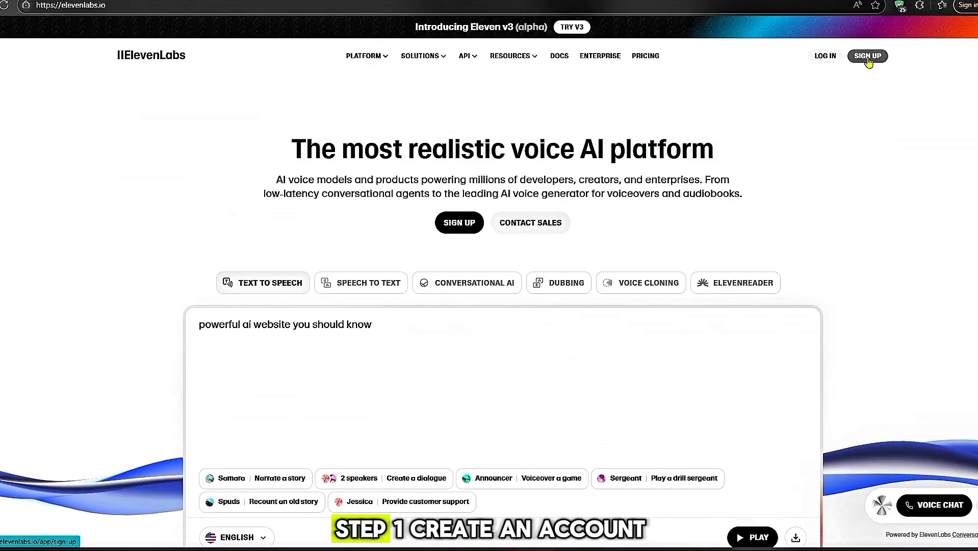
Create an ElevenLabs account through Sign up with Google
left_click(868, 57)
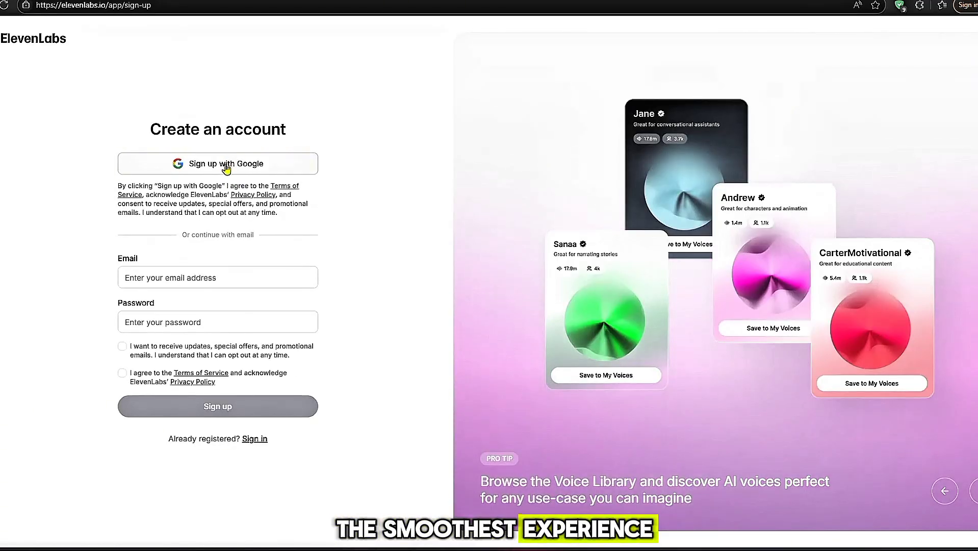
left_click(226, 164)
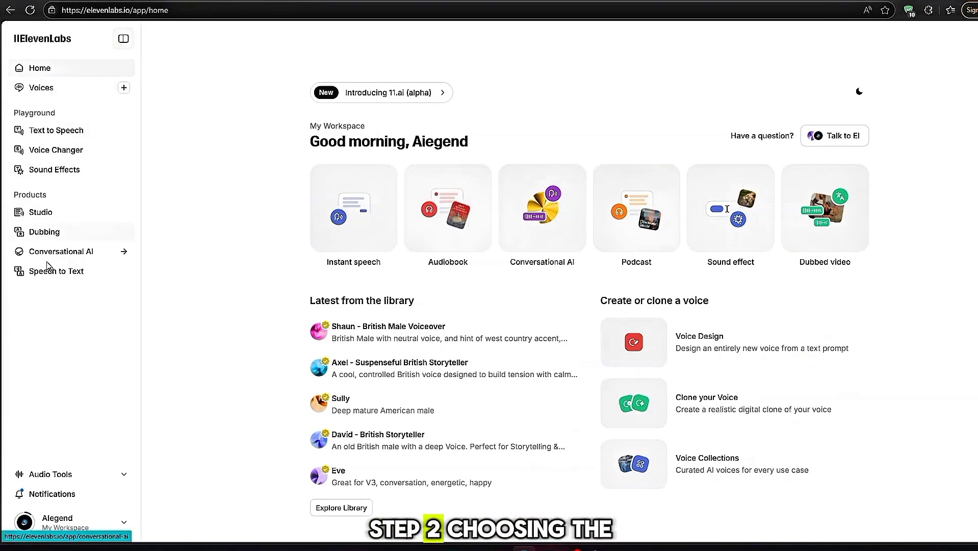
Browse the Voices library, looking over trending voices like Amelia and the Best for English list
left_click(92, 90)
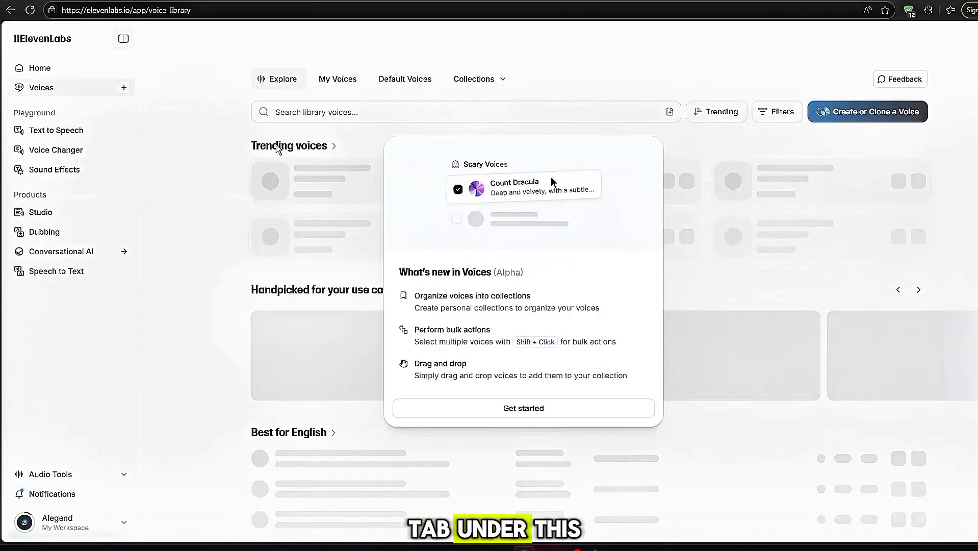
scroll(345, 167, "down", 6)
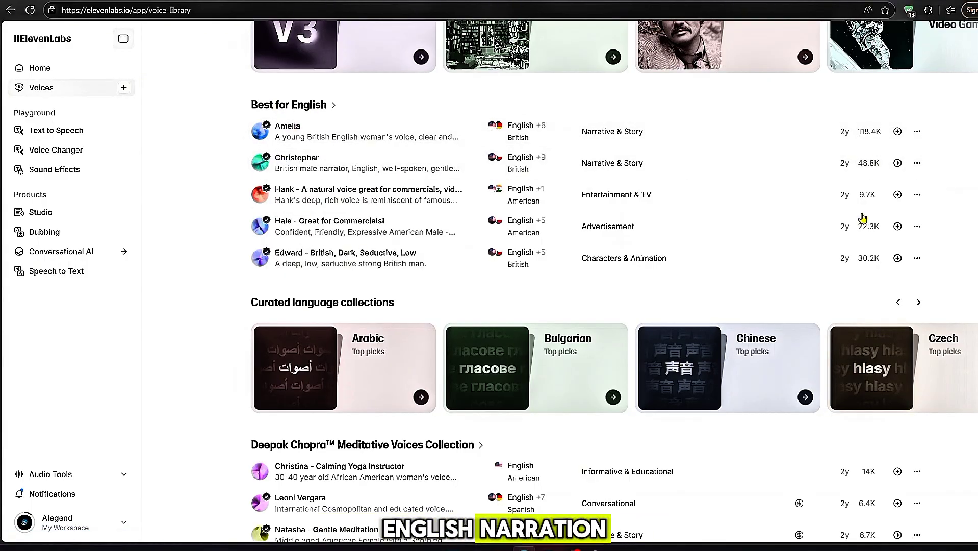
scroll(556, 403, "up", 6)
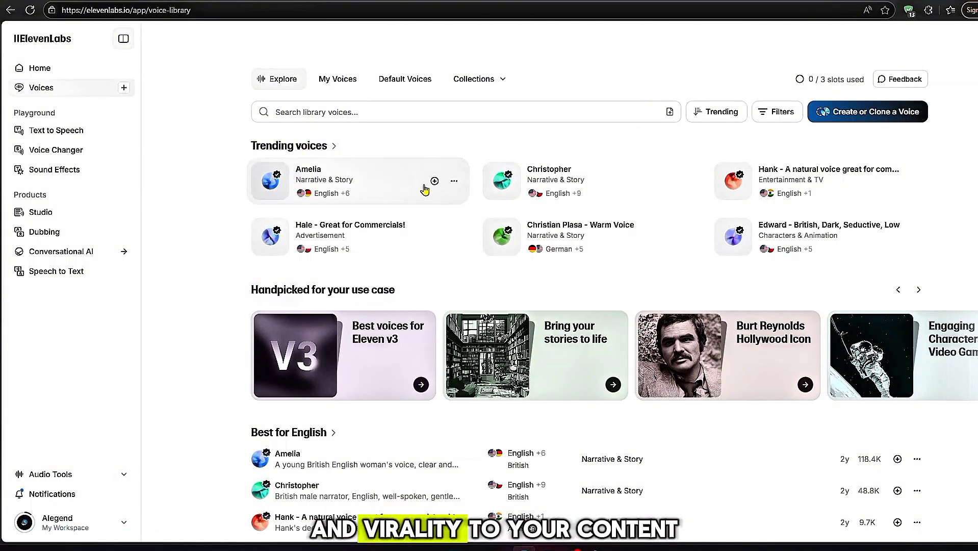
scroll(382, 203, "down", 1)
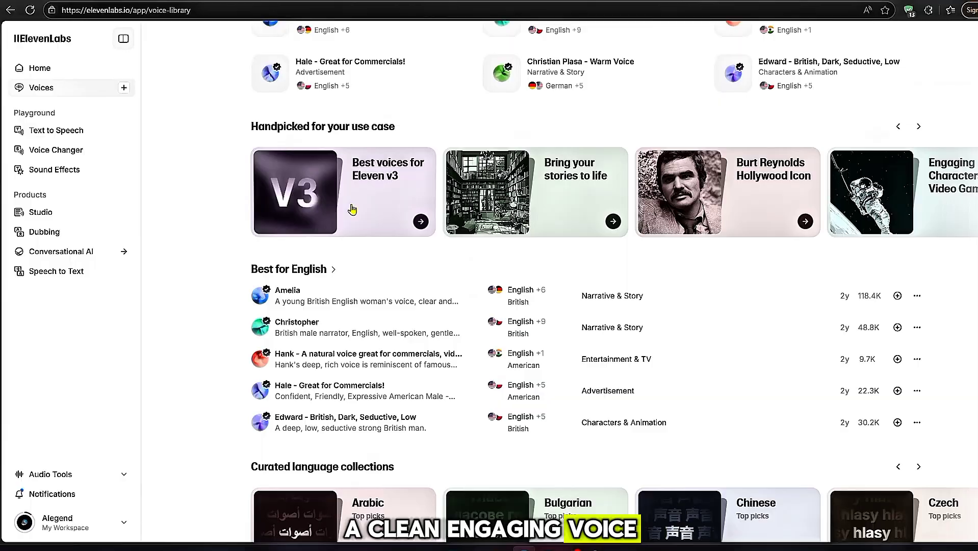
scroll(350, 213, "down", 3)
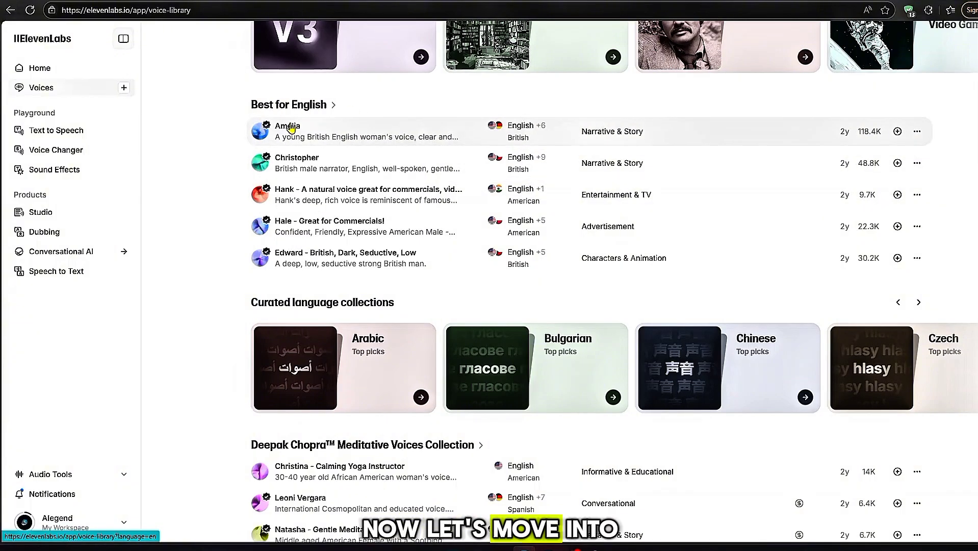
scroll(286, 128, "up", 10)
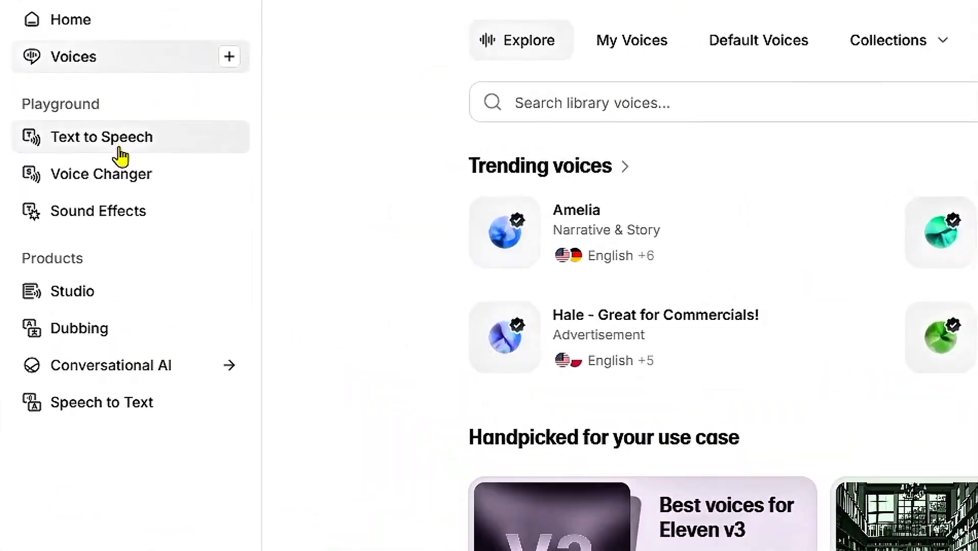
Go to Text to Speech, dismiss the Eleven v3 notice, and open the voice list
left_click(121, 149)
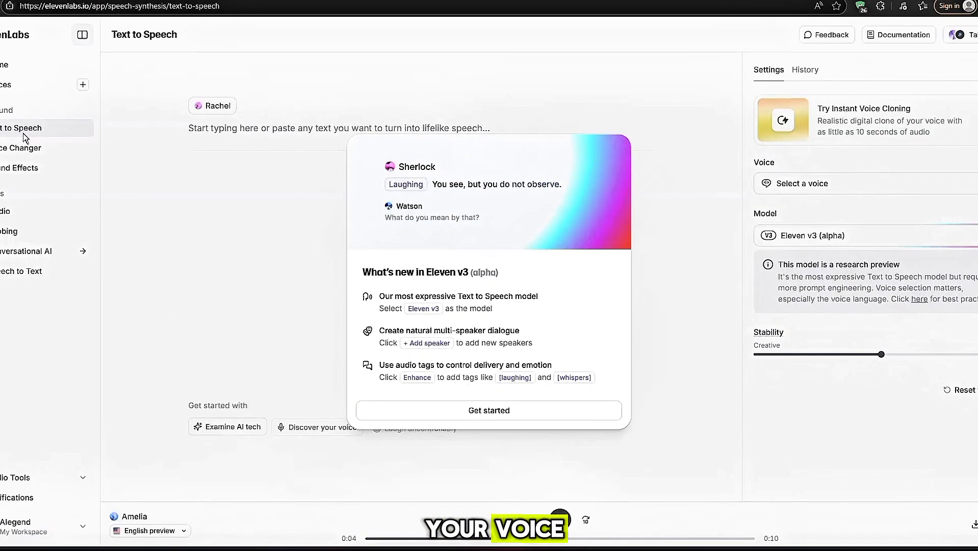
left_click(288, 104)
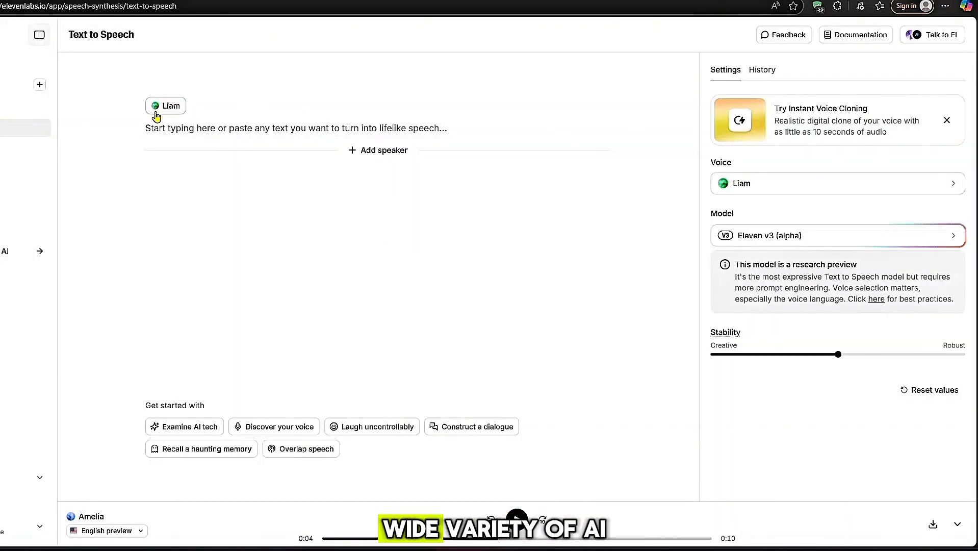
left_click(166, 107)
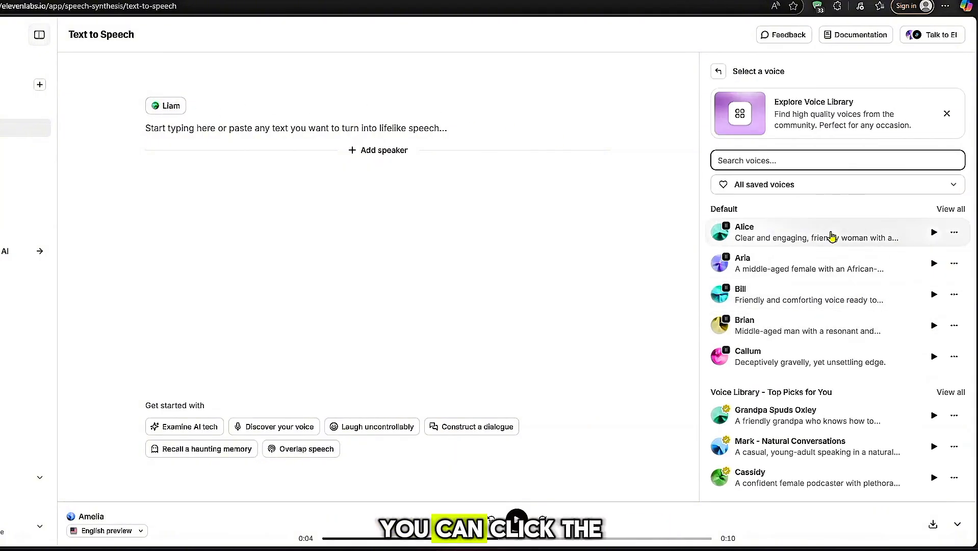
Preview the Alice, Aria, Bill, Brian and Callum voices
left_click(936, 237)
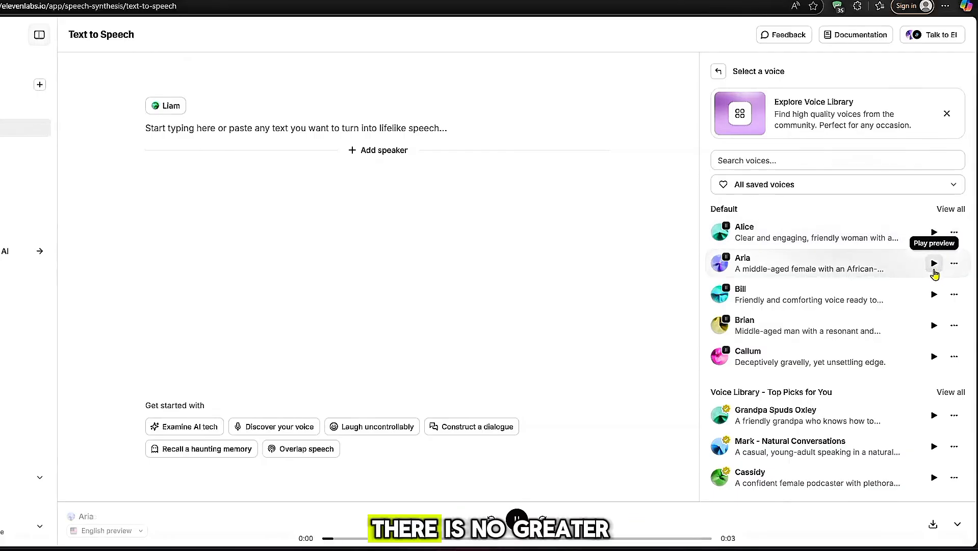
left_click(933, 266)
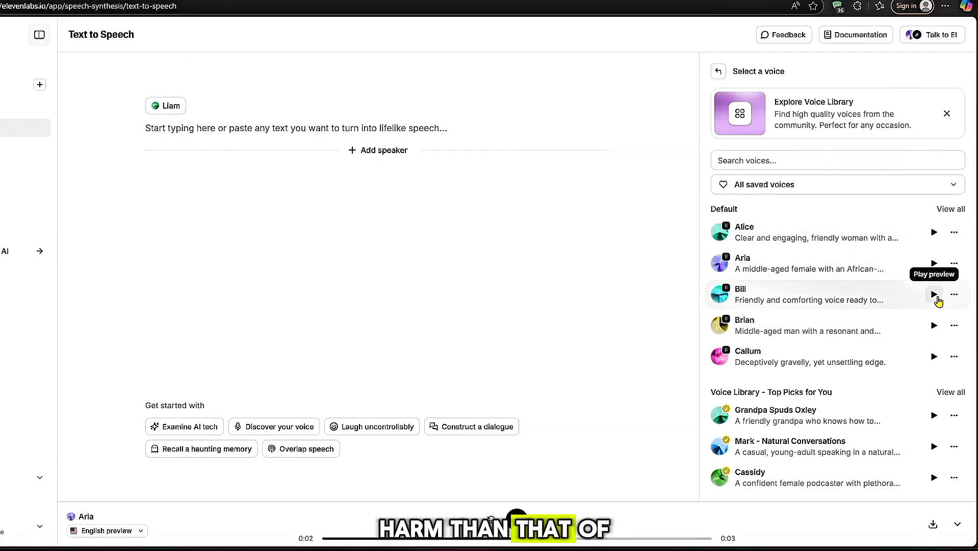
left_click(936, 298)
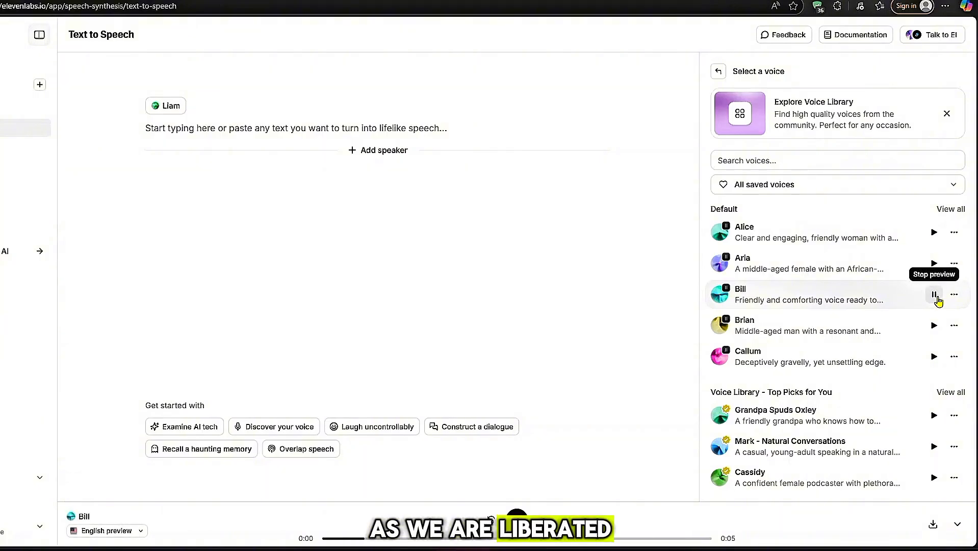
left_click(934, 326)
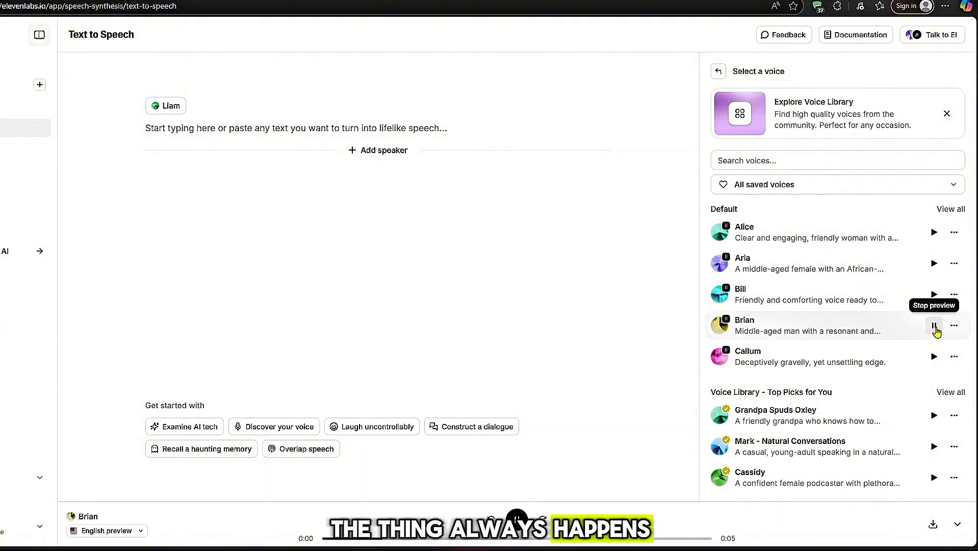
left_click(933, 361)
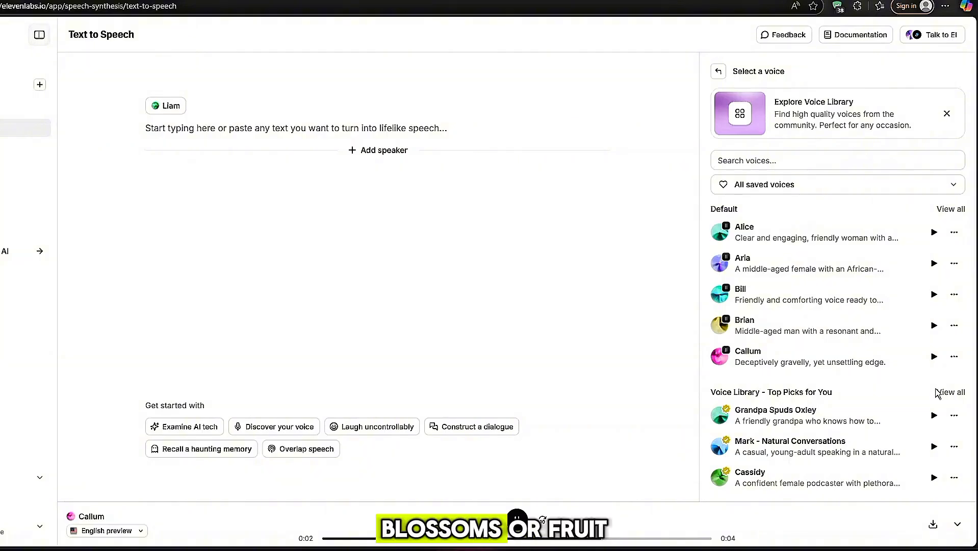
Search the voices for 'adam' and preview the Adam voice
left_click(772, 166)
type("ad")
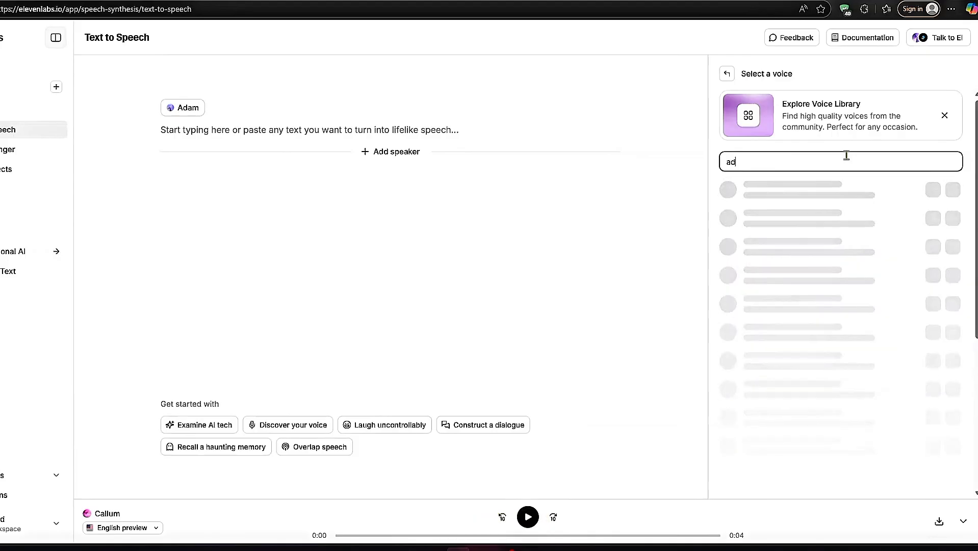
type("a")
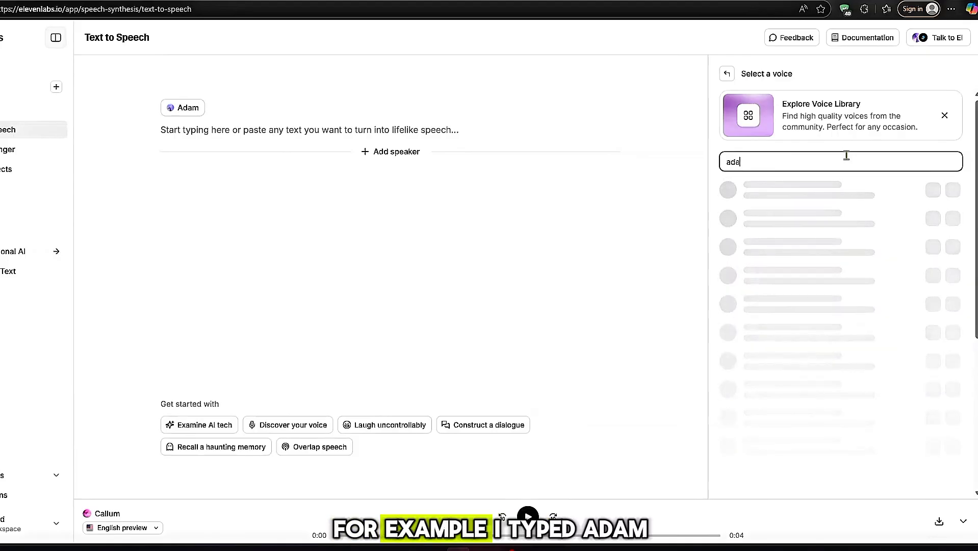
type("m")
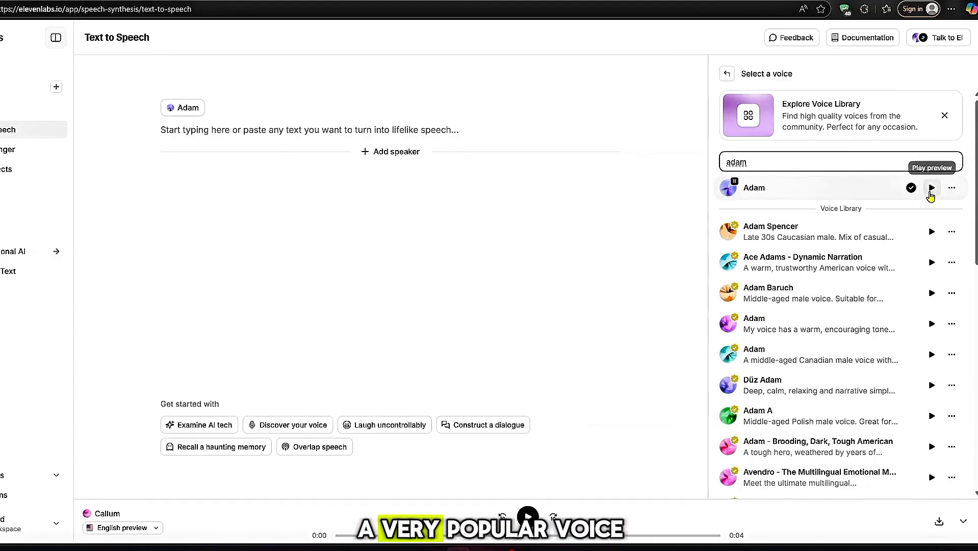
left_click(931, 190)
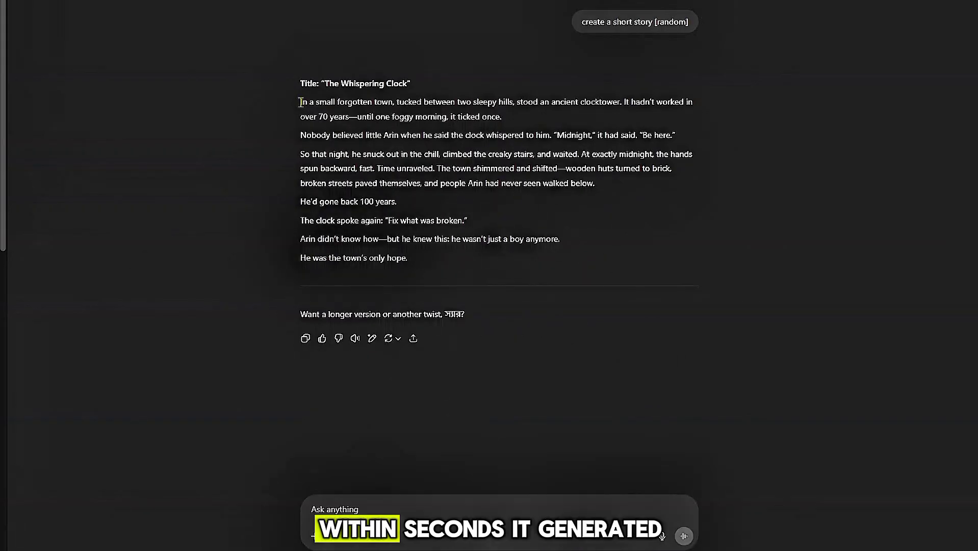
Copy 'The Whispering Clock' story from ChatGPT and right-click the ElevenLabs text box
left_click_drag(300, 103, 424, 256)
key("ctrl+c")
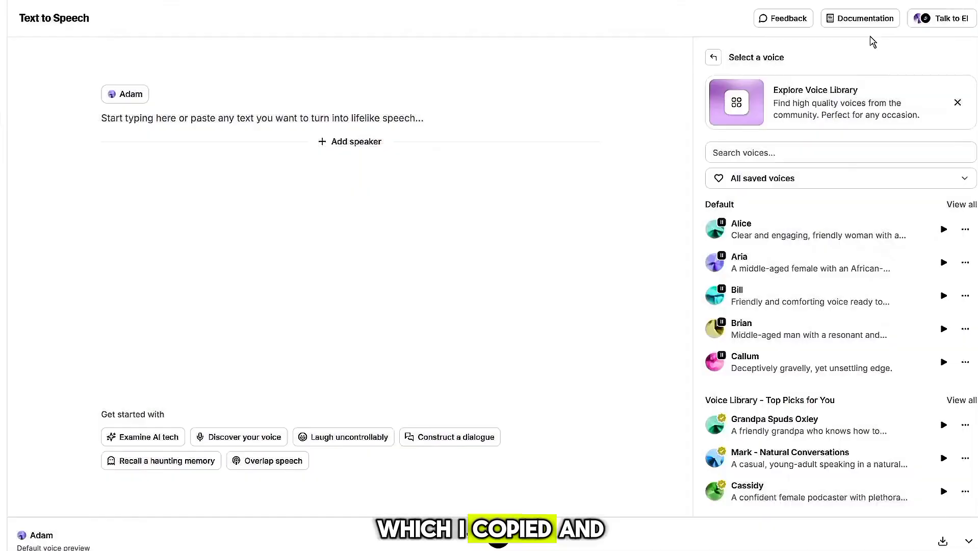
right_click(179, 118)
Paste the story into the Text to Speech box, filling 725 of 3,000 characters
left_click(224, 232)
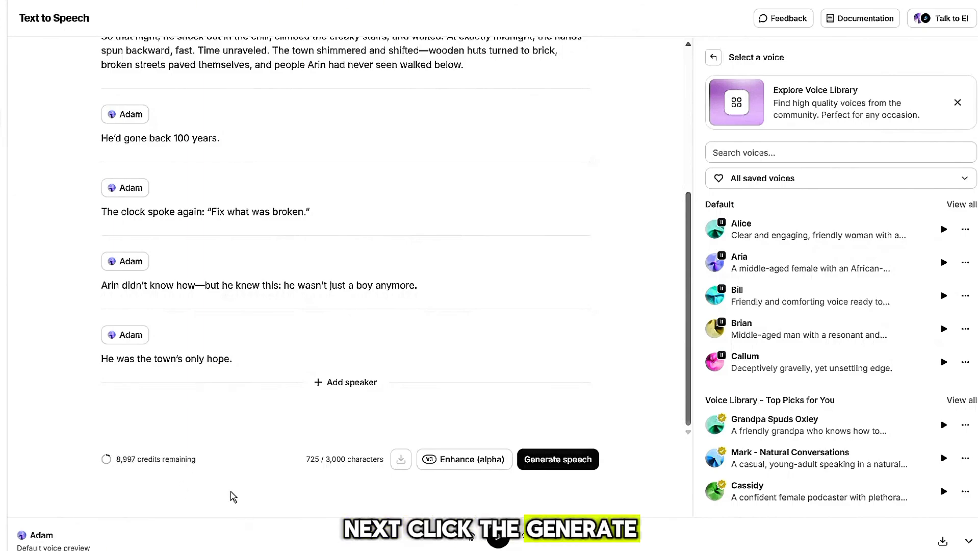
Generate speech for the story and play the second generated take
left_click(563, 465)
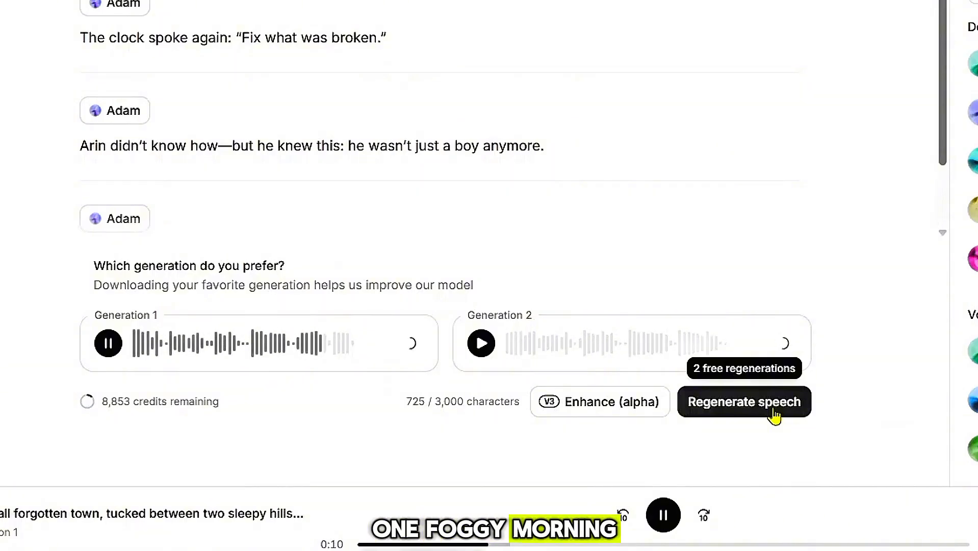
left_click(482, 343)
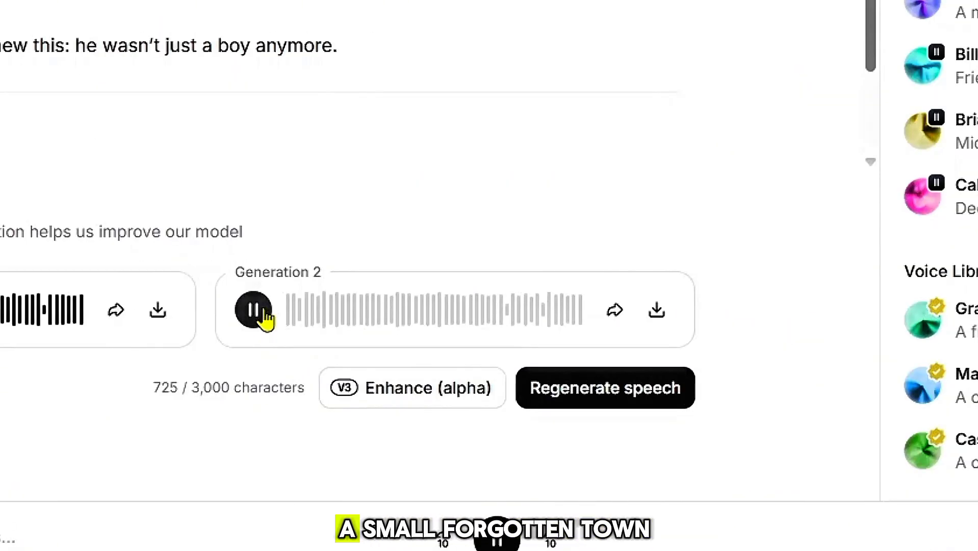